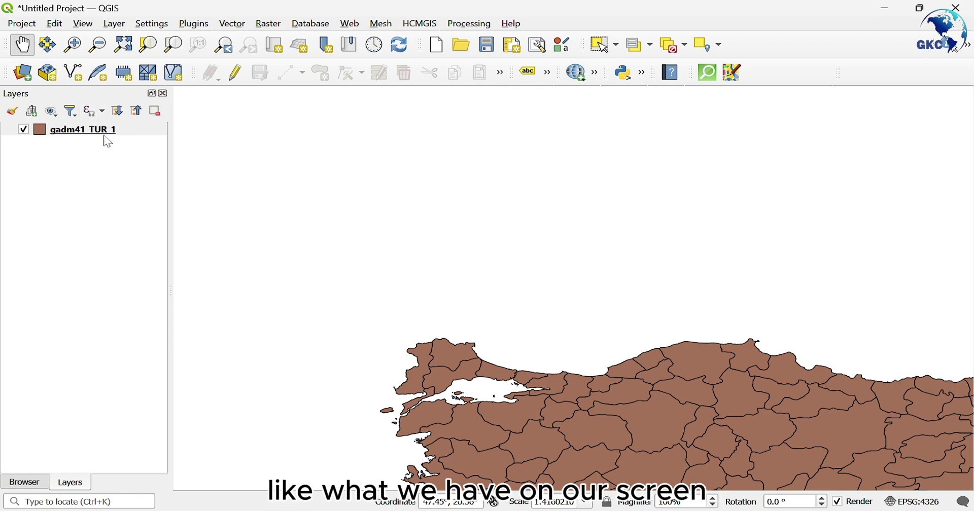
Step: Zoom to the full extent of the gadm41_TUR_1 layer and open its attribute table
right_click(103, 131)
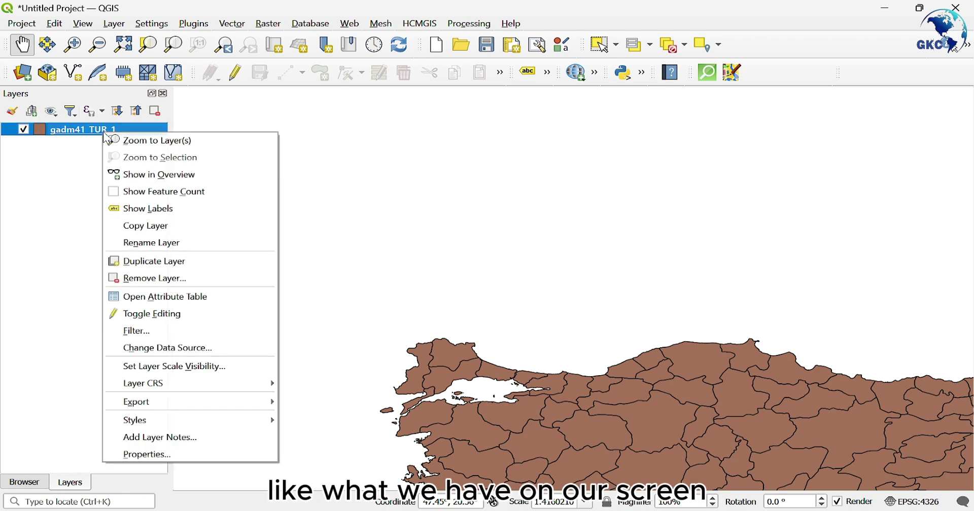
left_click(153, 141)
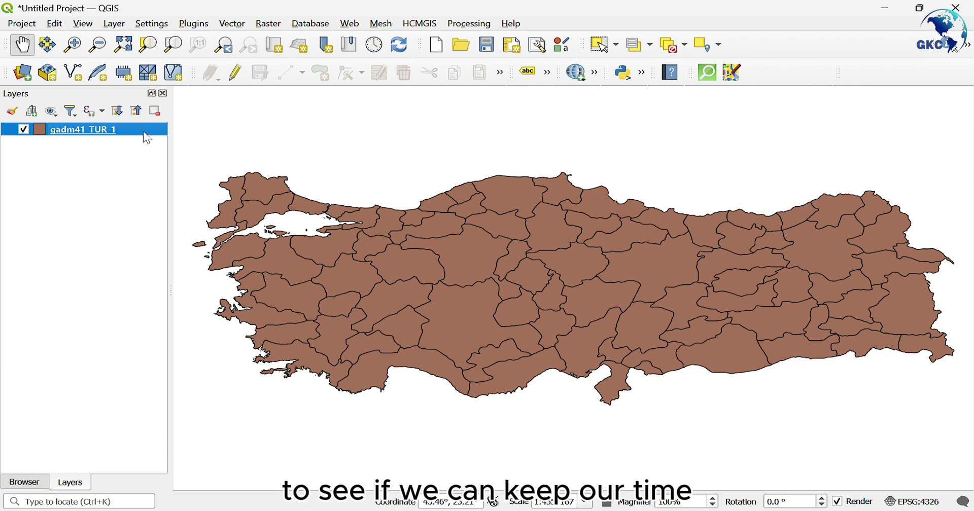
right_click(147, 133)
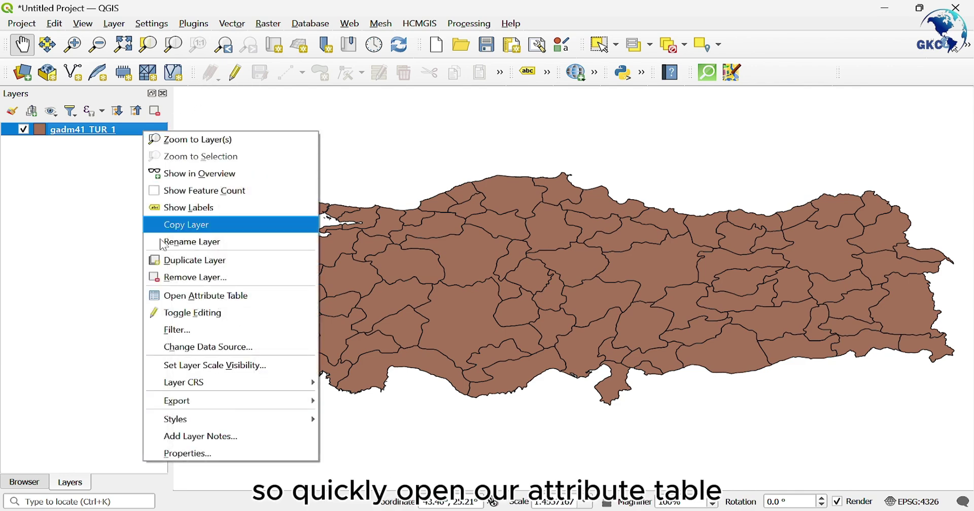
left_click(168, 296)
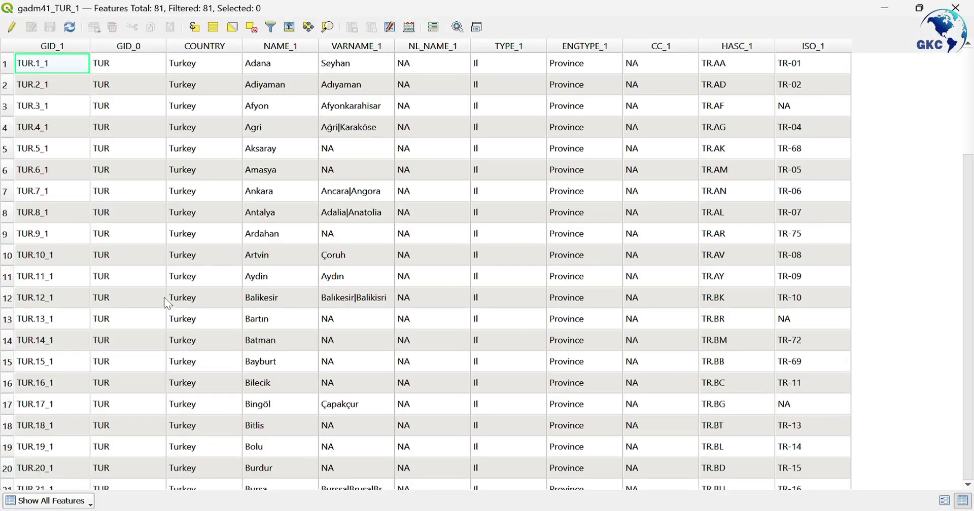
Step: Clear the NL_NAME_1 value of the Adiyaman record in an edit session, then save the edits and end editing
left_click(13, 32)
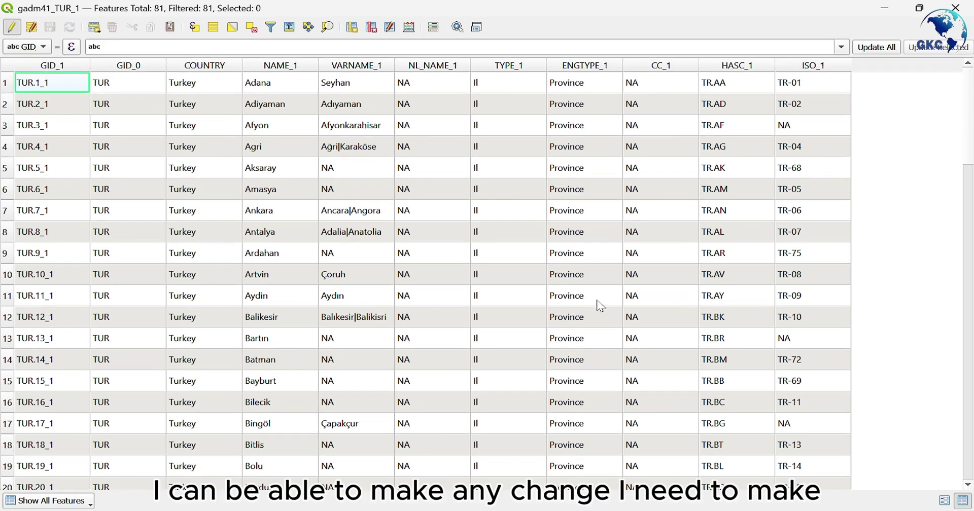
scroll(503, 320, "down", 7)
scroll(509, 322, "down", 8)
scroll(510, 322, "up", 15)
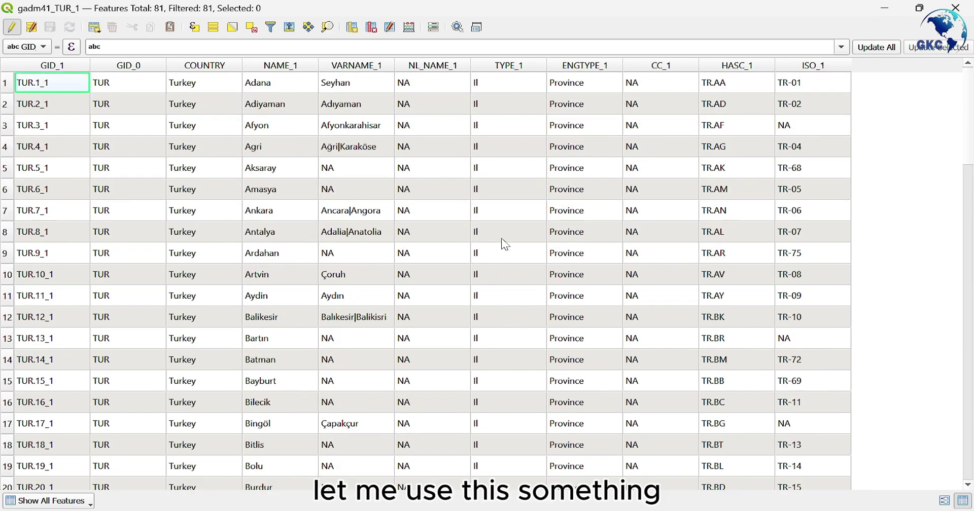
double_click(430, 102)
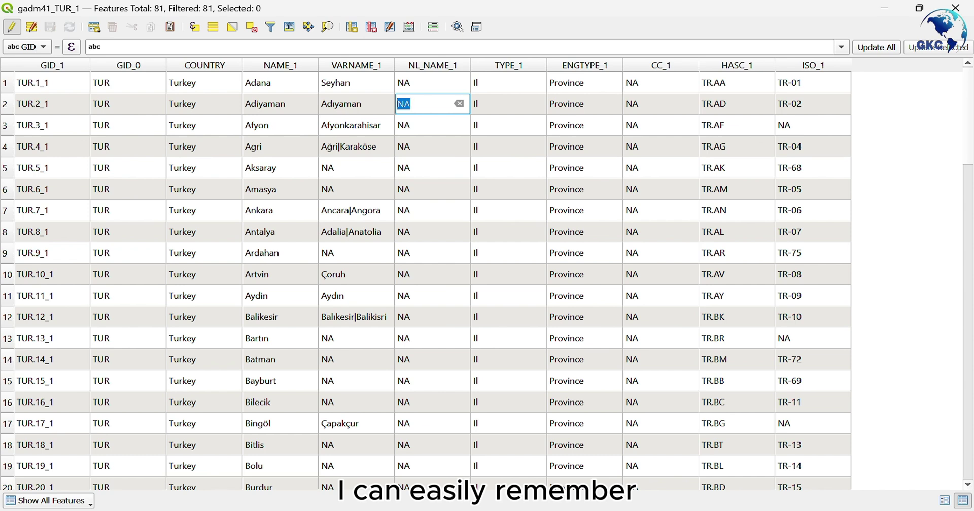
key("BackSpace")
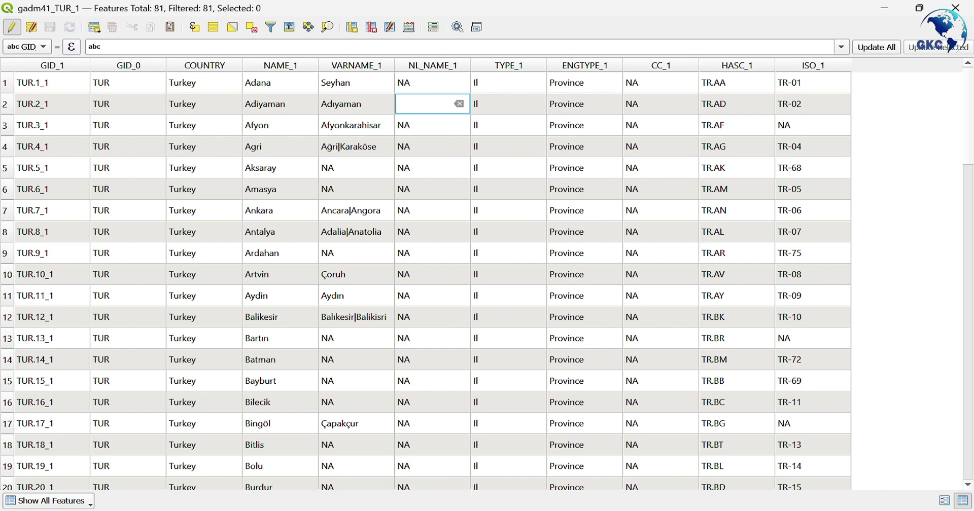
left_click(906, 132)
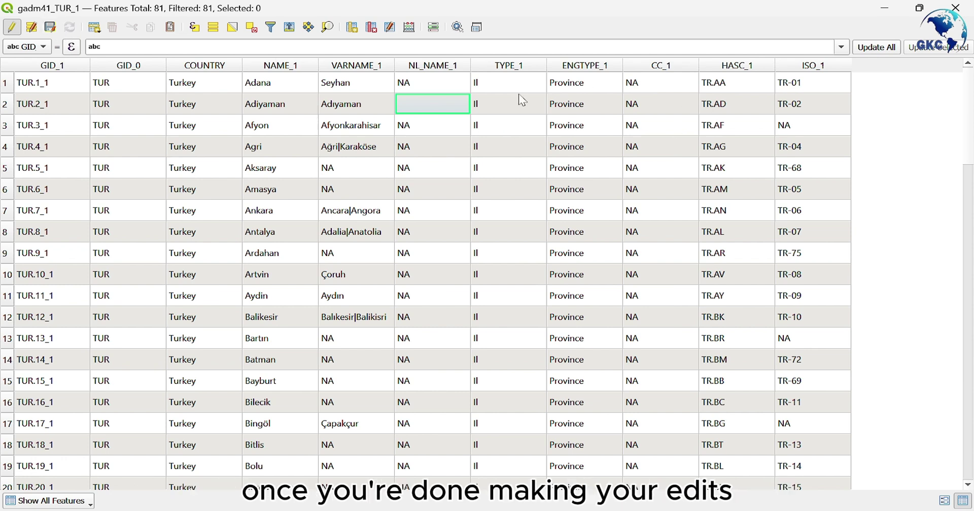
left_click(51, 26)
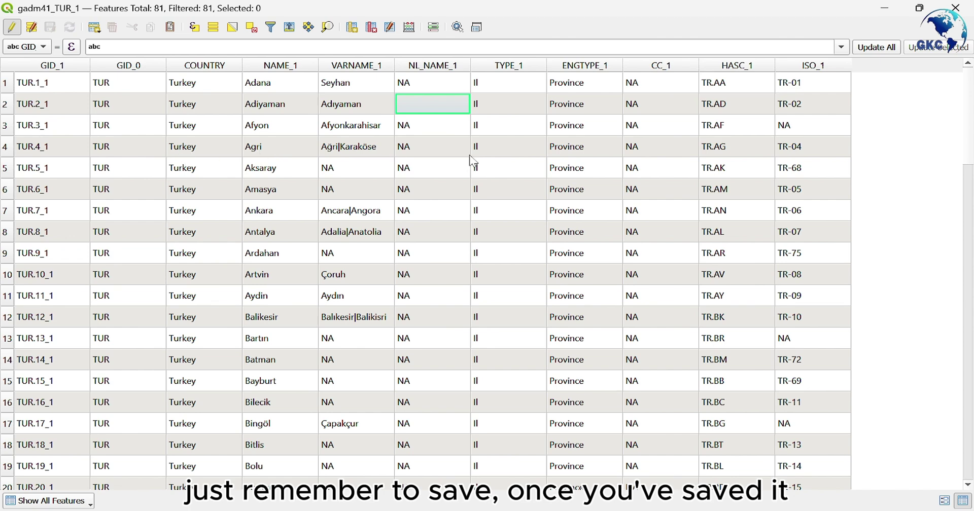
left_click(11, 26)
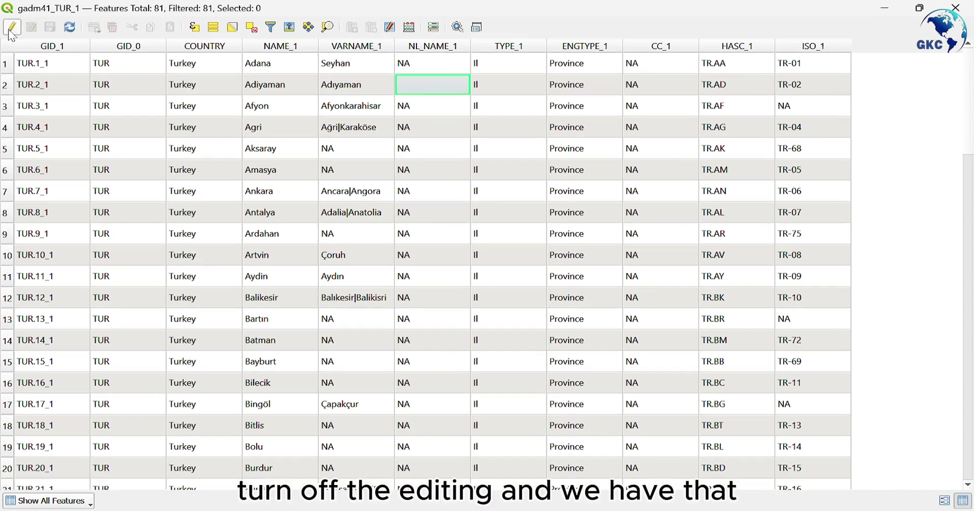
Step: Set the NL_NAME_1 value of the Adiyaman record to NA in an edit session, then save the edits and end editing
scroll(888, 350, "down", 7)
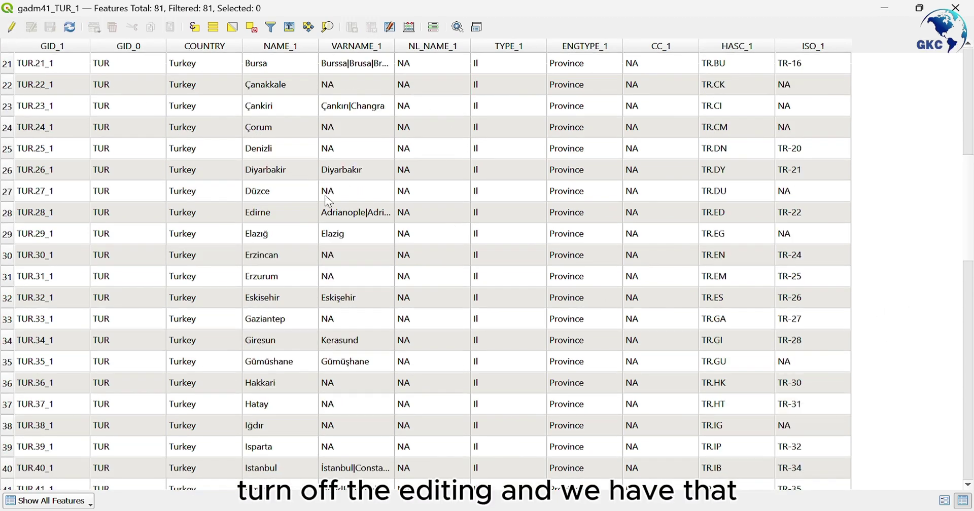
left_click(11, 27)
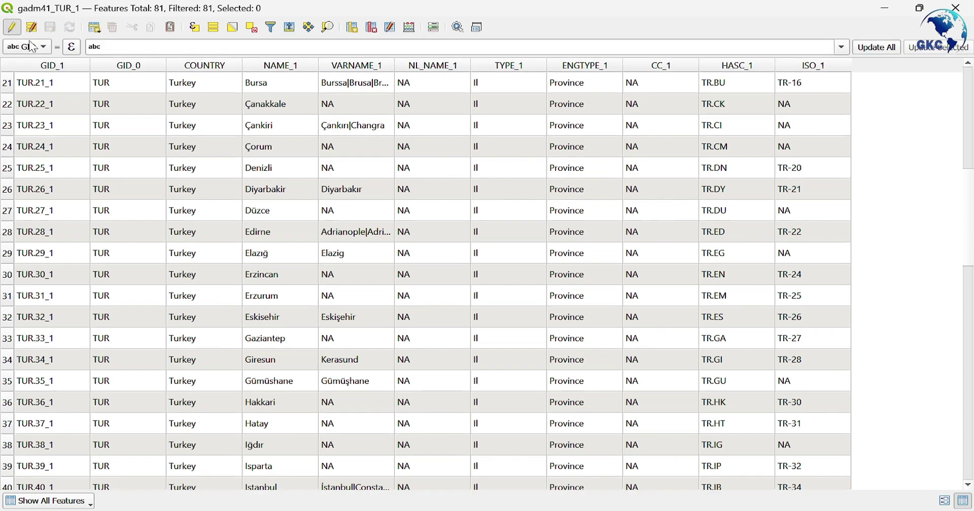
scroll(439, 193, "up", 7)
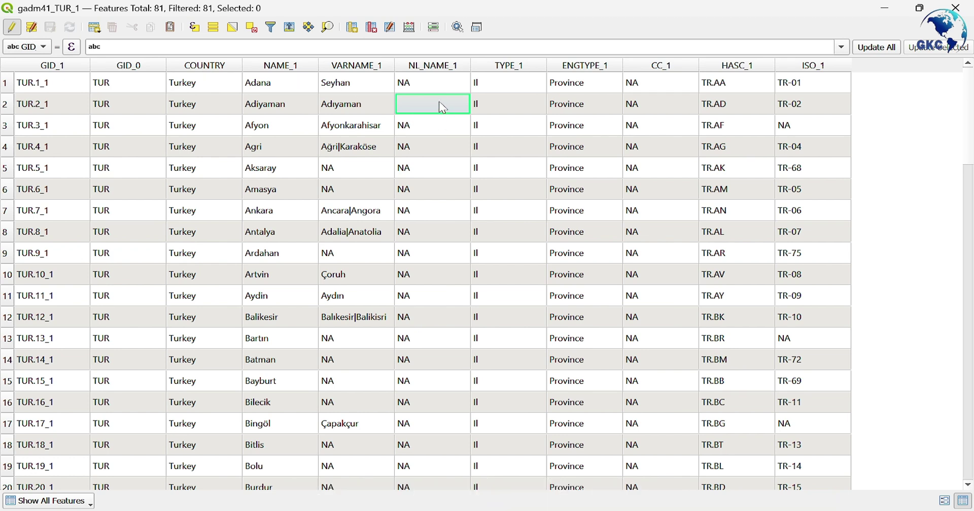
type("NA")
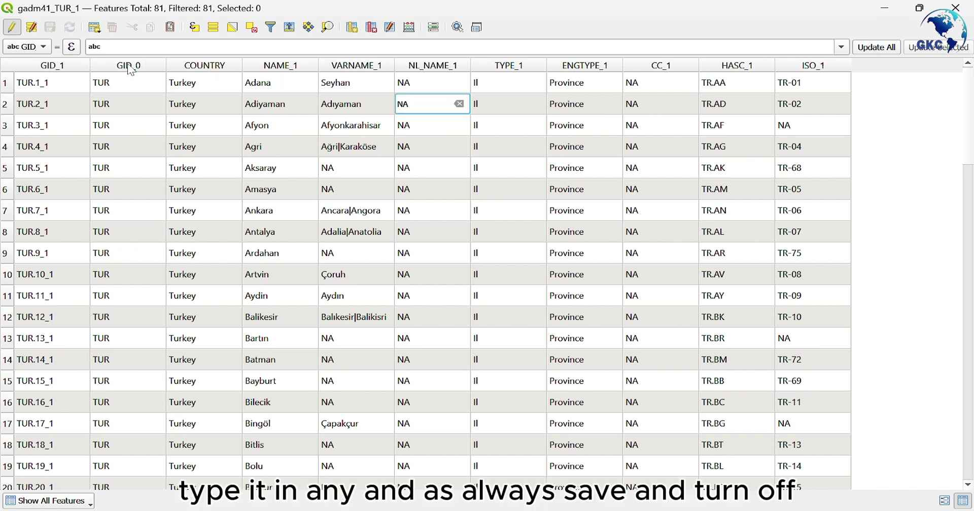
key("Return")
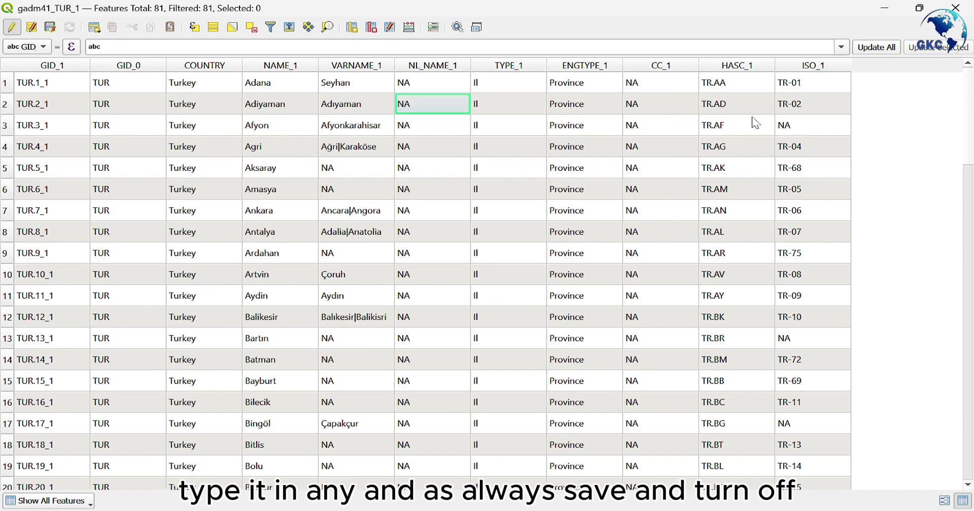
left_click(49, 27)
left_click(11, 28)
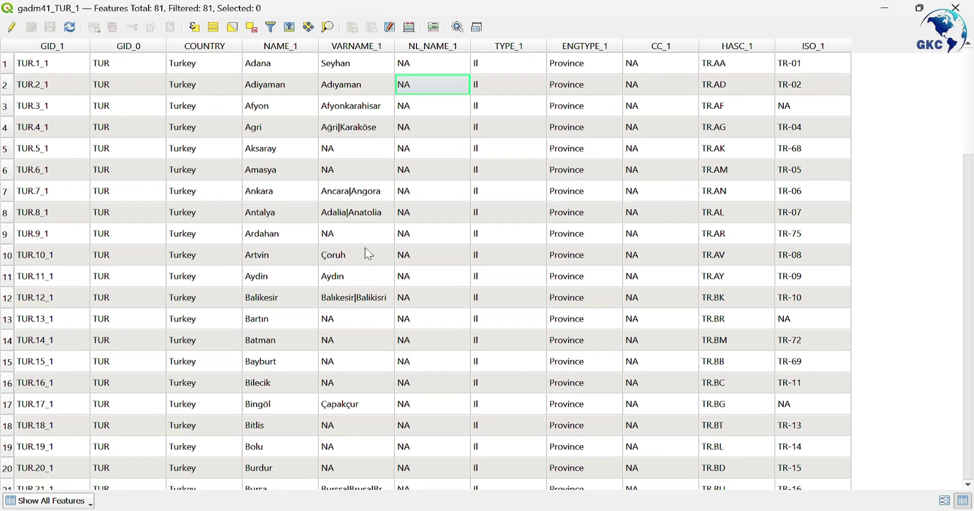
Step: Enable editing and add a Decimal number (real) field named Area with length 10 and precision 3
left_click(12, 28)
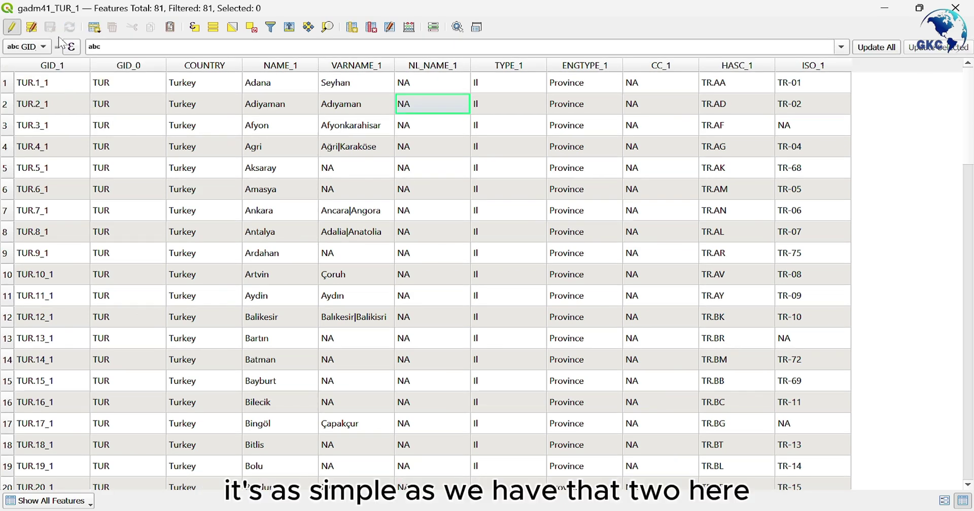
left_click(352, 28)
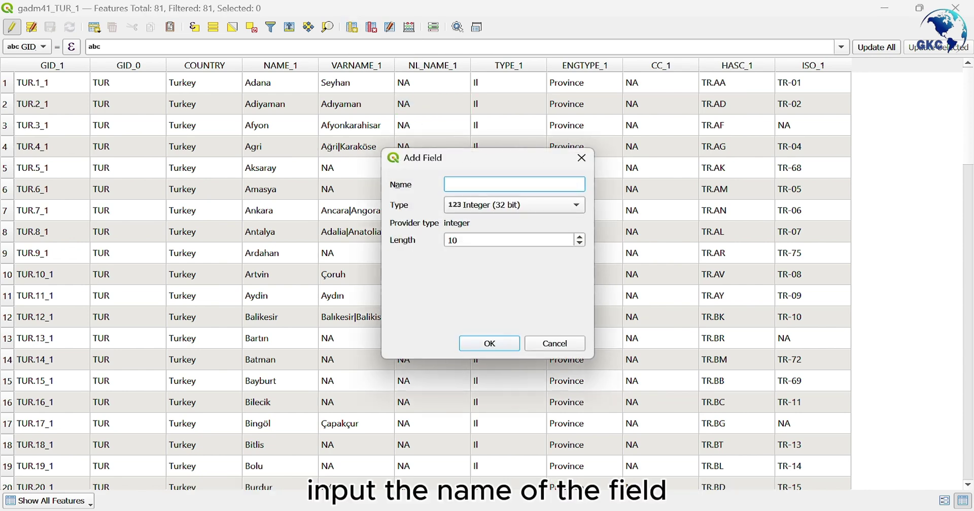
type("Area")
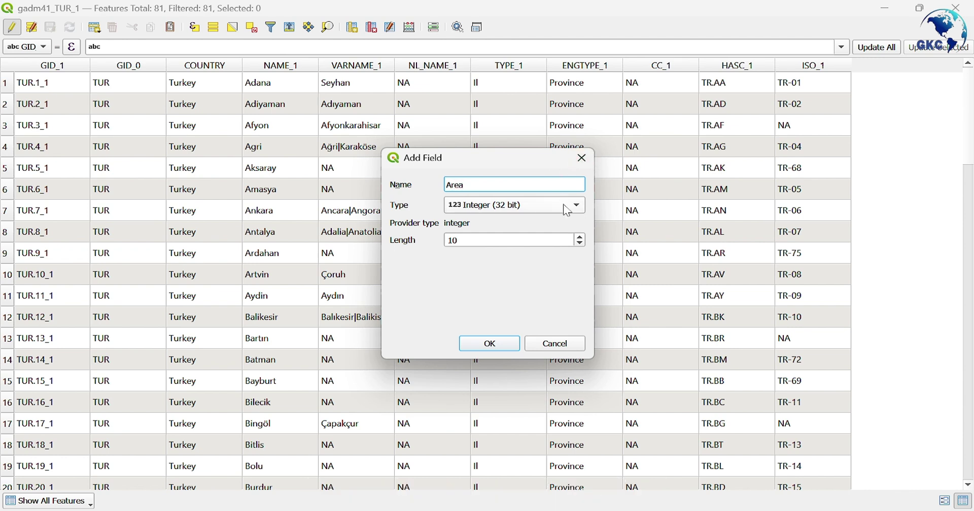
left_click(567, 210)
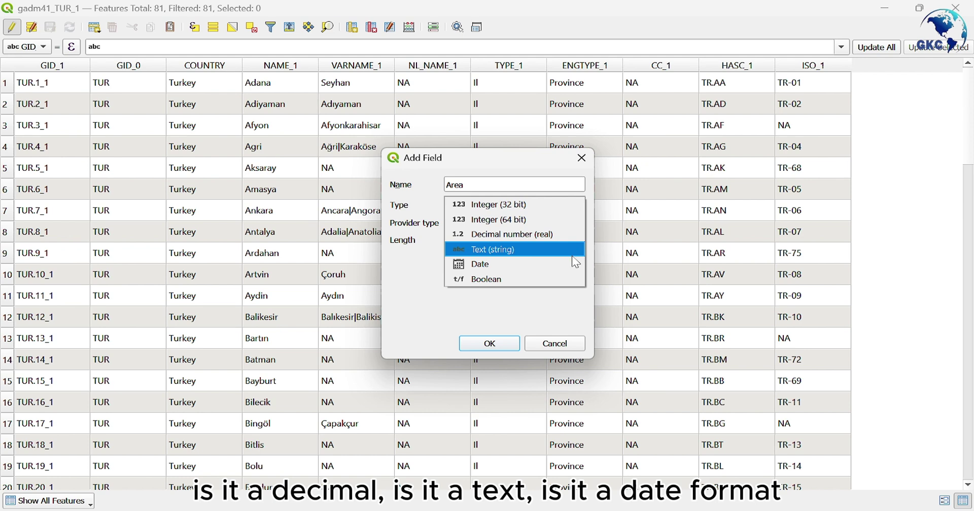
left_click(453, 210)
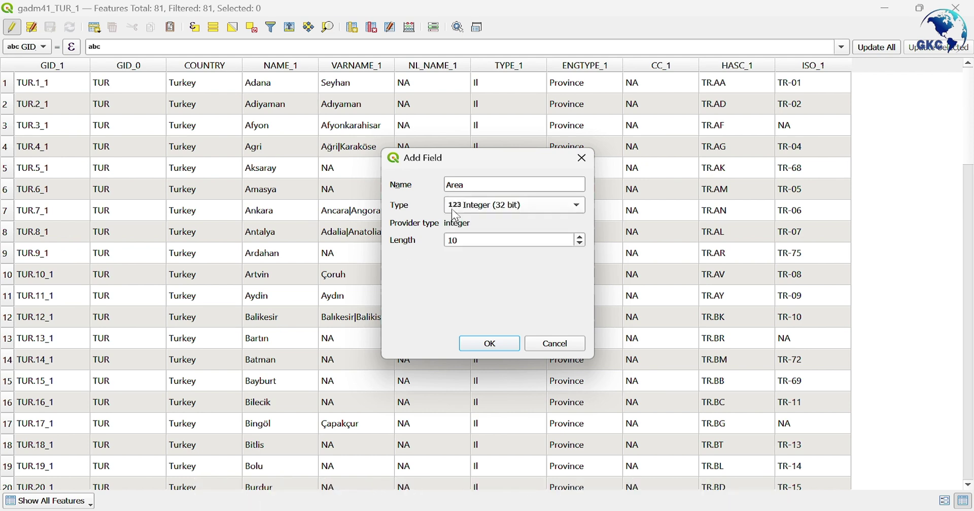
left_click(485, 209)
left_click(486, 233)
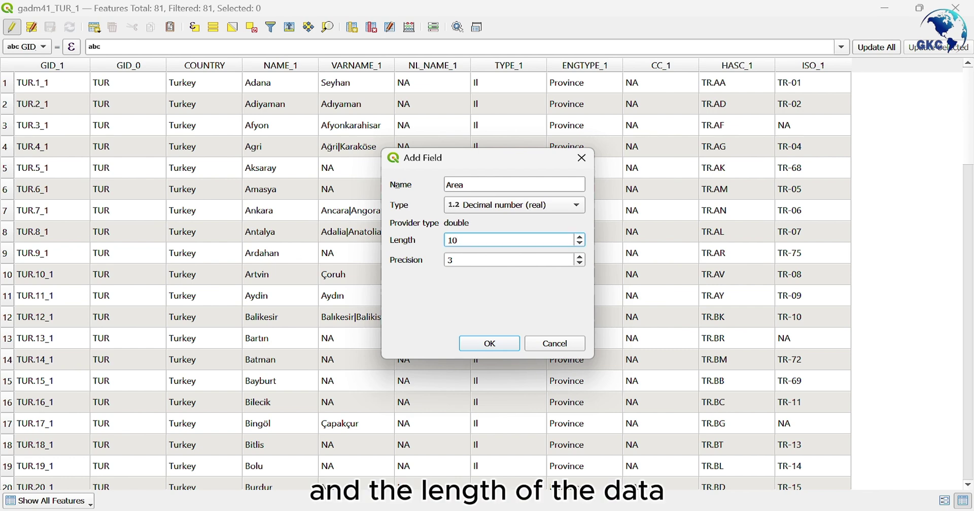
left_click(451, 260)
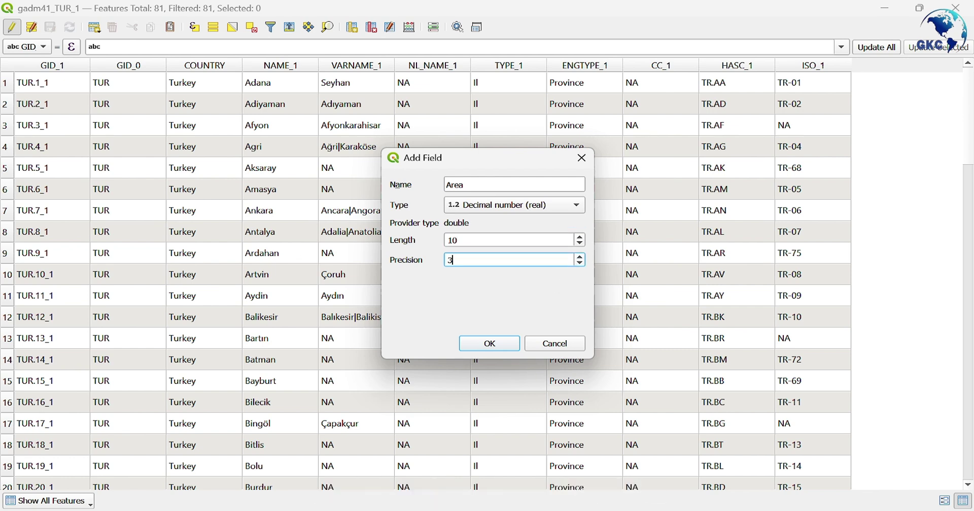
left_click(513, 345)
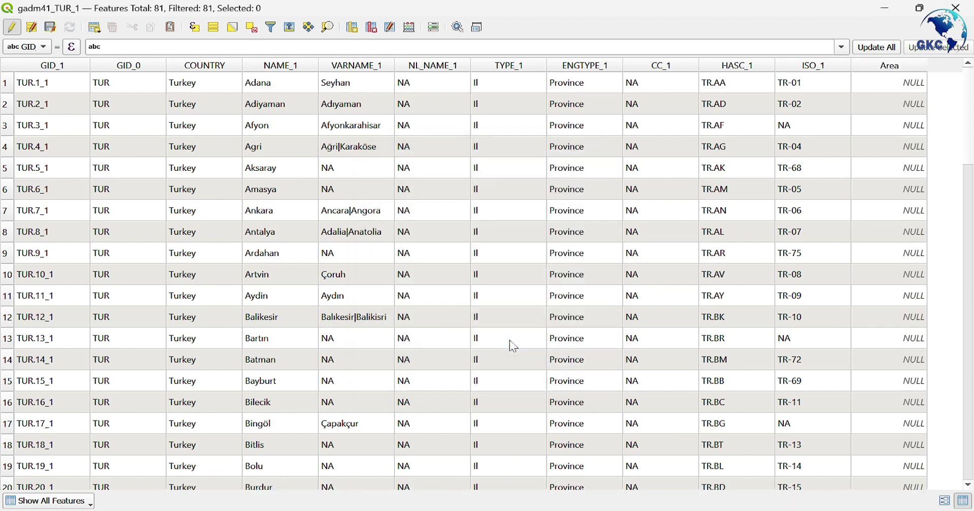
Step: Delete the Area field from the attribute table, then save the layer edits and end editing
scroll(904, 229, "down", 7)
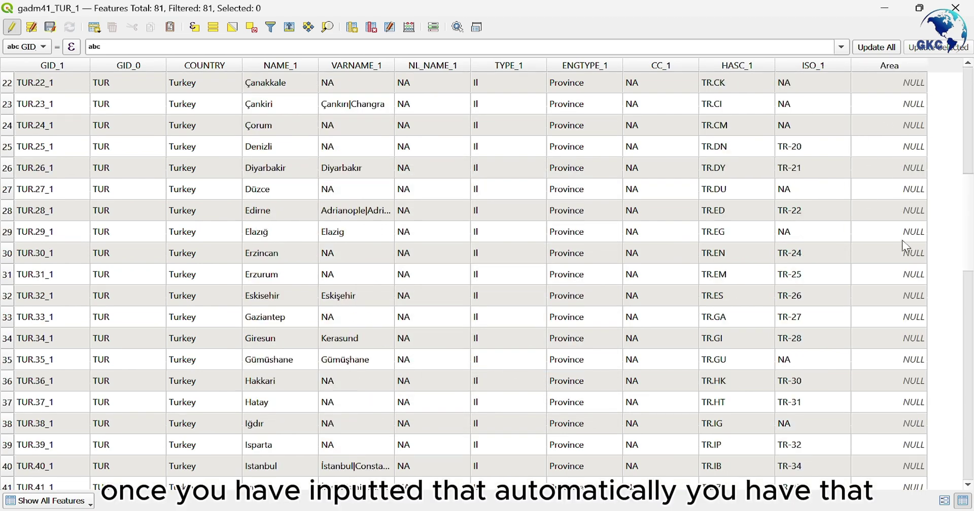
scroll(902, 238, "down", 6)
scroll(906, 241, "up", 12)
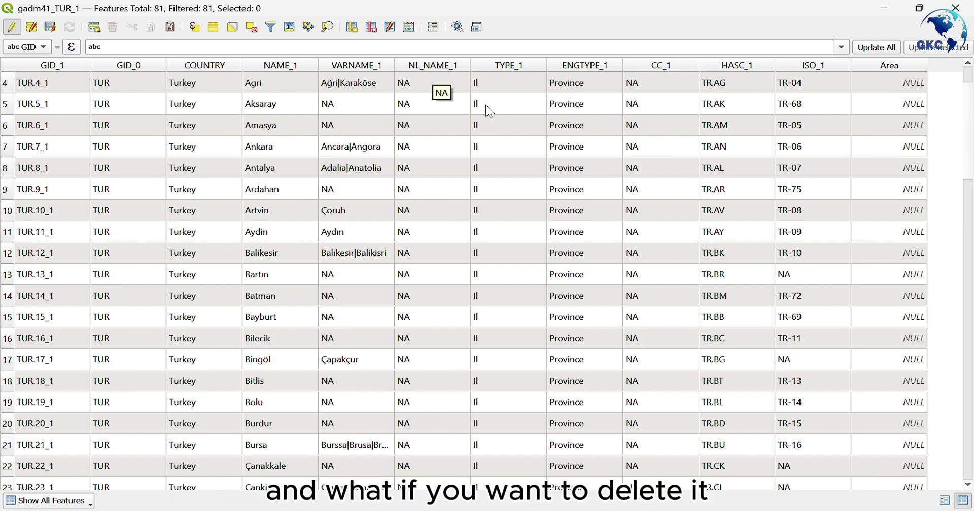
left_click(370, 30)
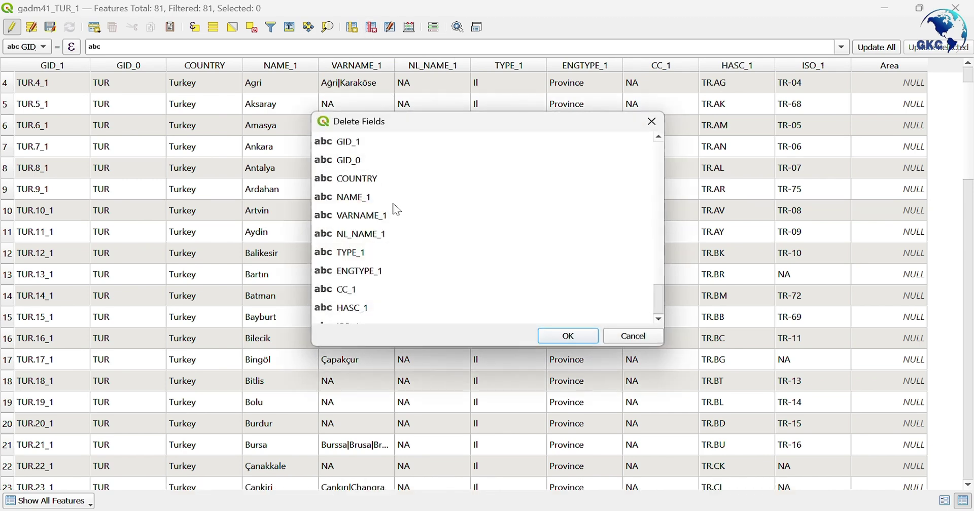
scroll(395, 209, "down", 1)
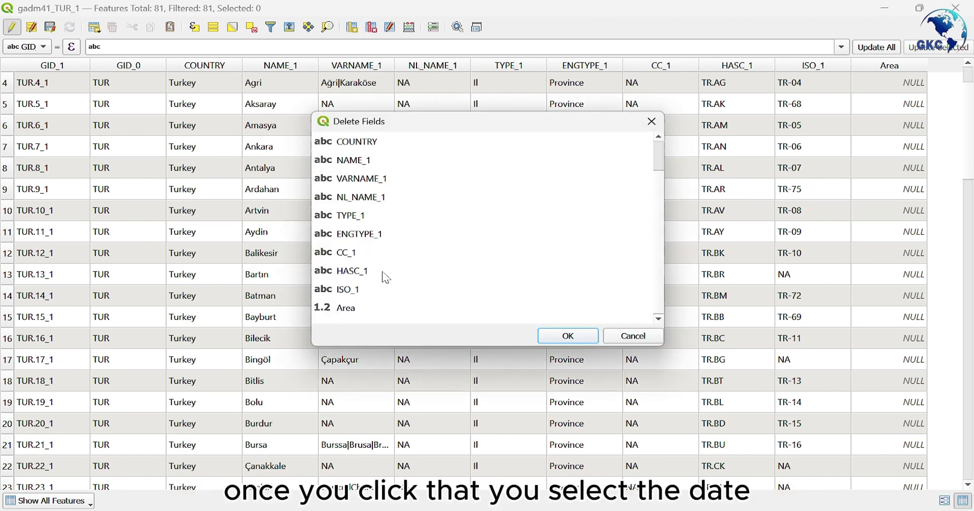
left_click(374, 311)
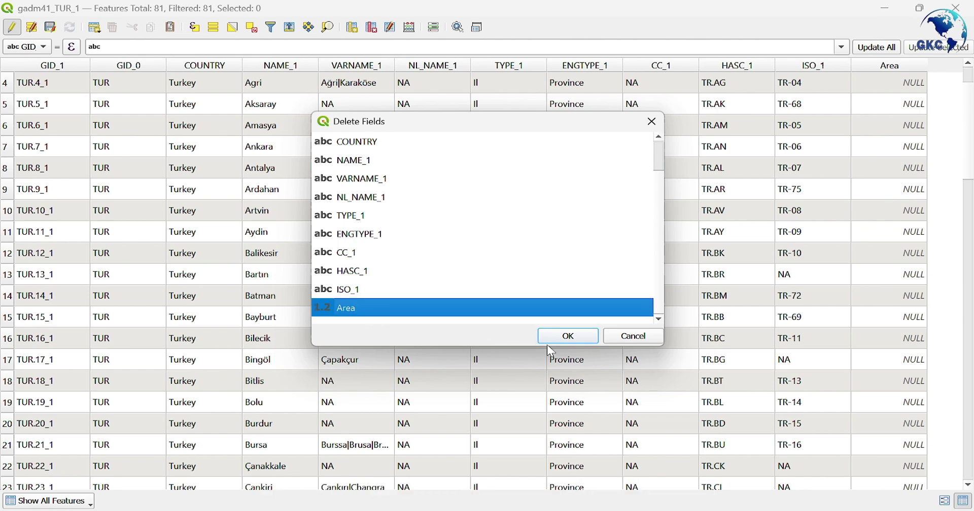
left_click(558, 339)
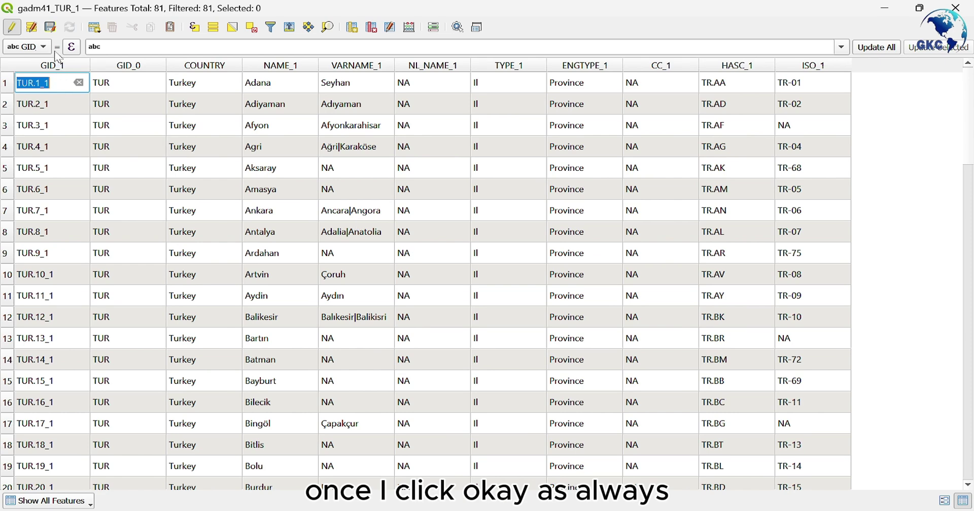
left_click(53, 29)
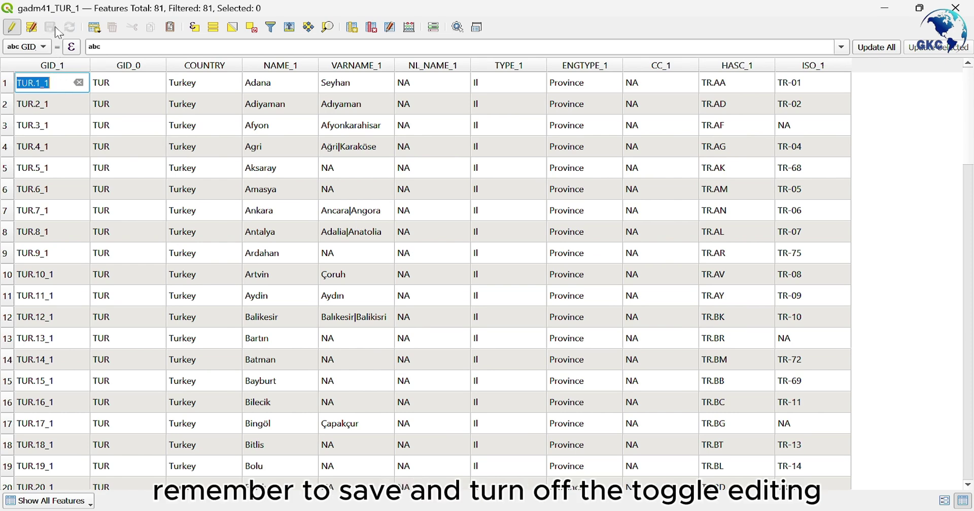
left_click(11, 28)
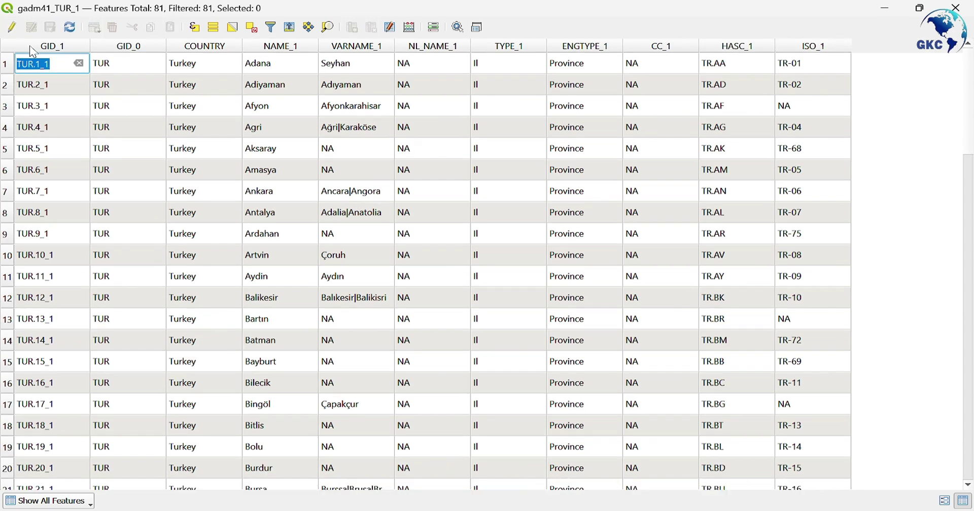